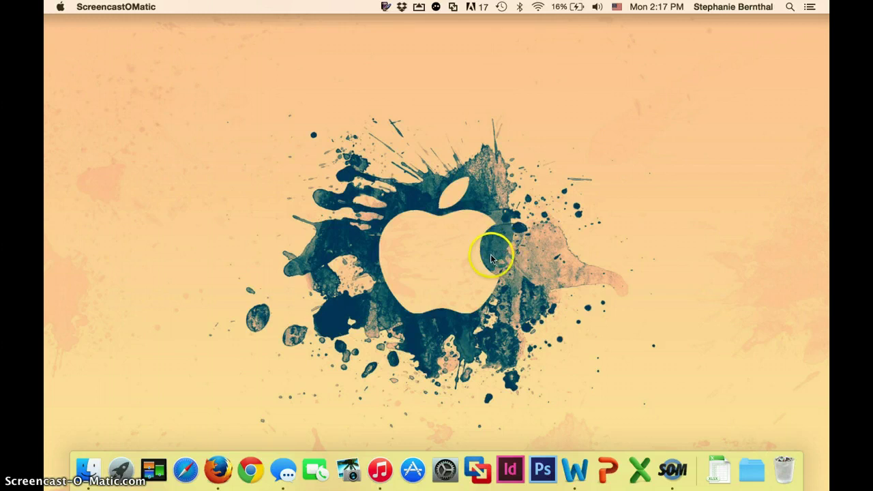
Copy track 8, What's Not to Love?, from the It's an Ocean! album, then close iTunes
click(382, 470)
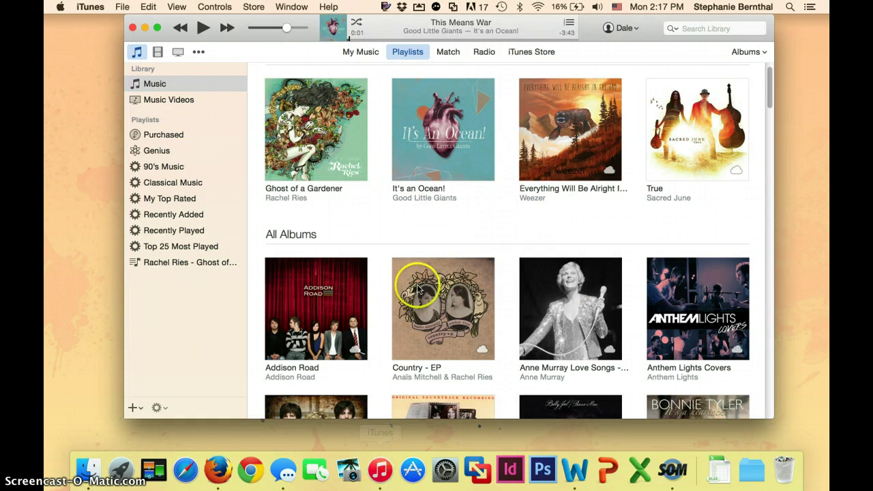
click(442, 149)
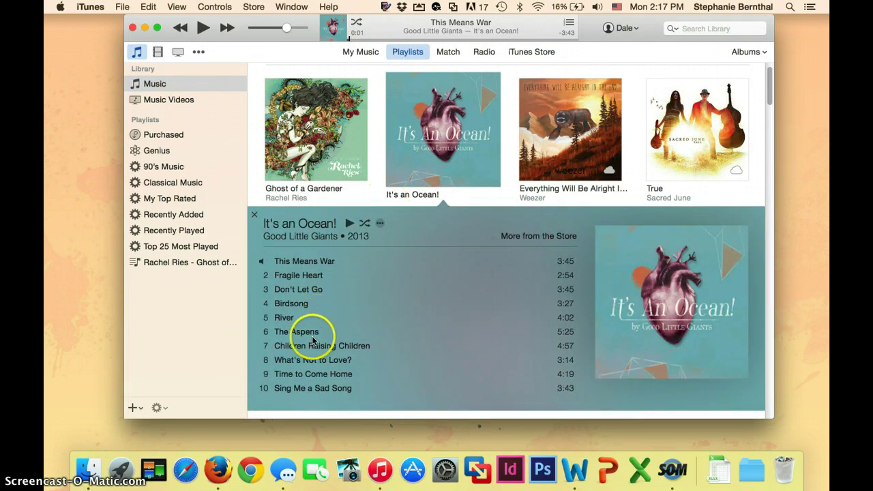
click(306, 358)
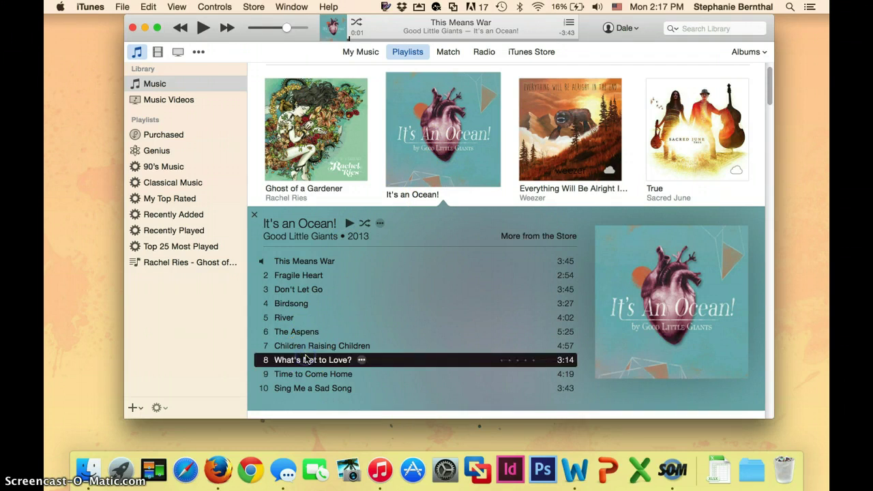
click(305, 361)
right_click(305, 360)
scroll(343, 402, down, 5)
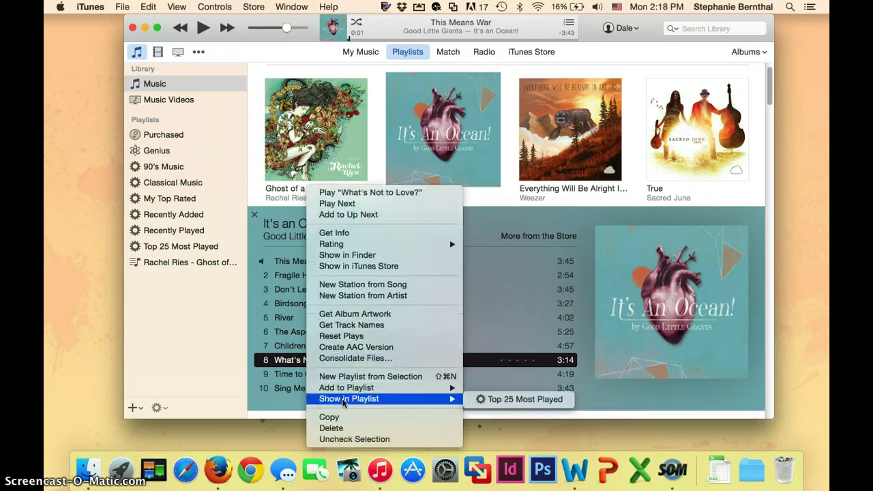
click(343, 418)
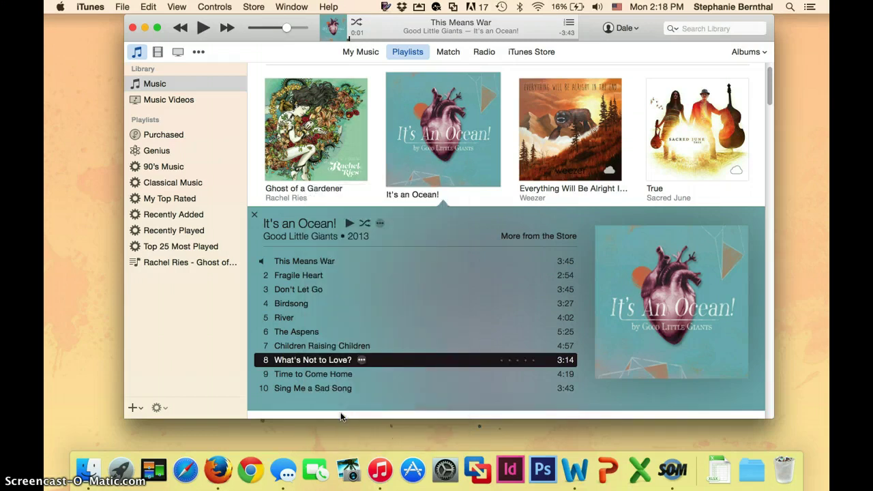
click(132, 28)
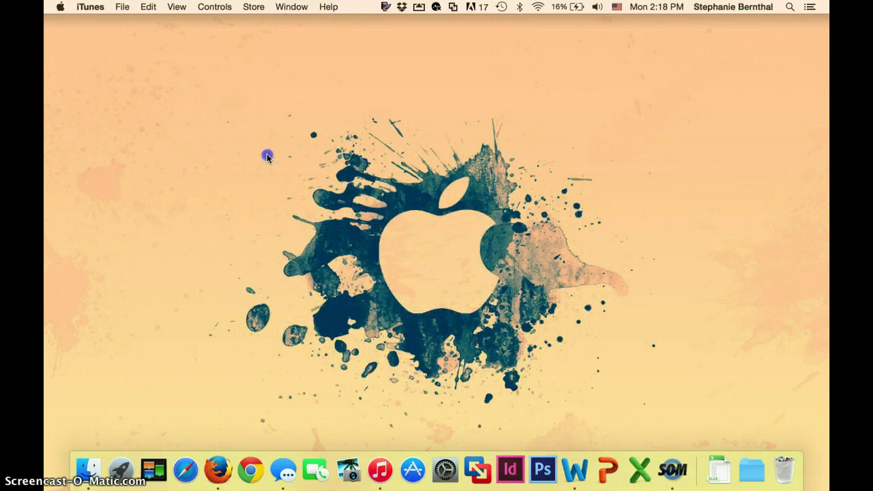
Paste the copied song onto the desktop as the file '08 What's Not to Love .m4a'
click(267, 157)
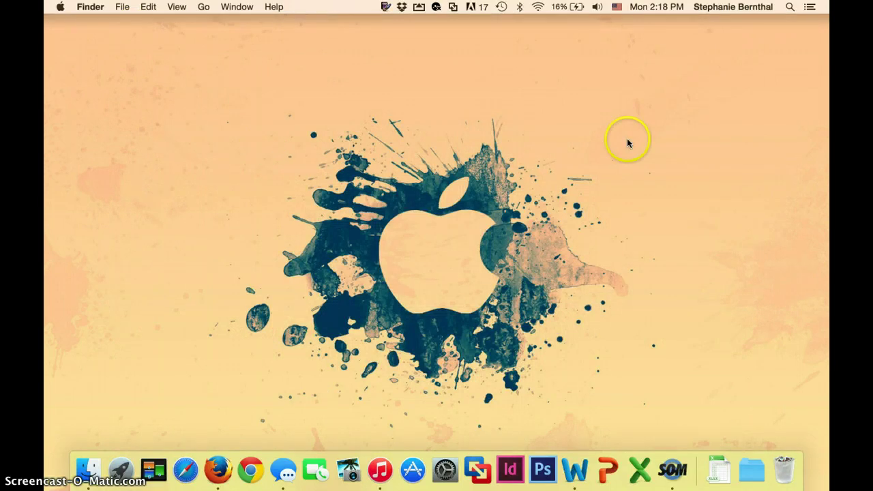
right_click(709, 73)
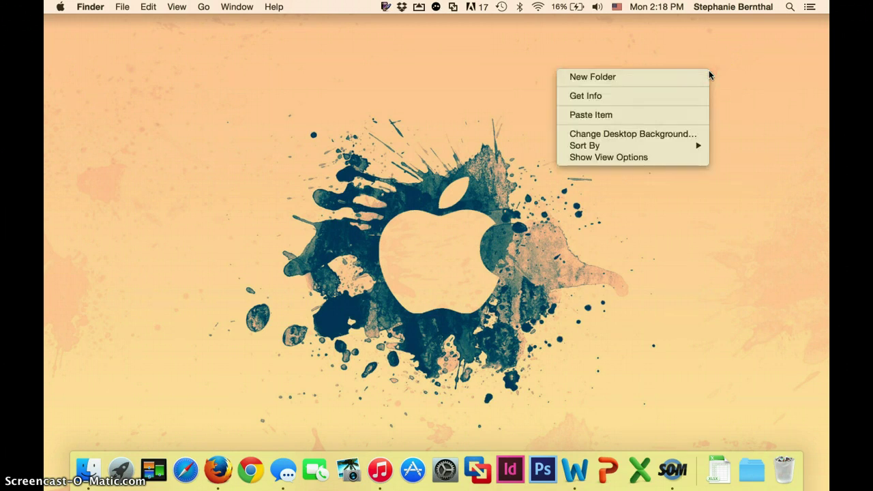
click(629, 118)
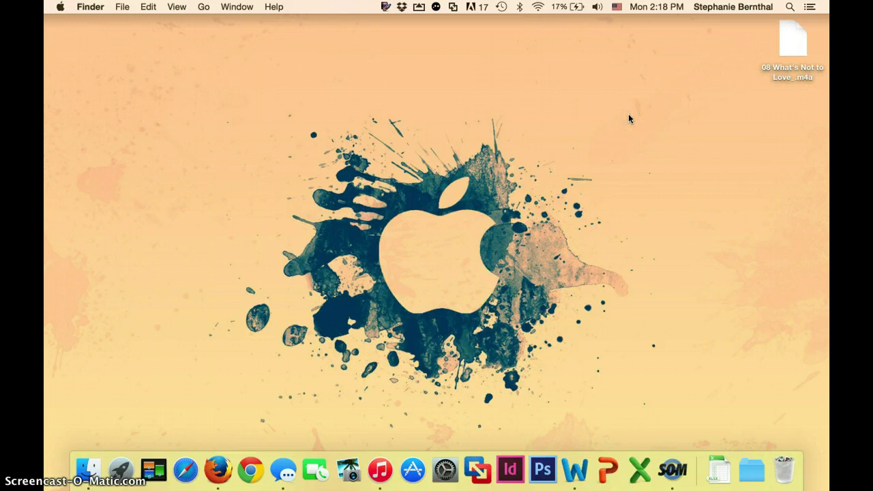
mouse_move(806, 47)
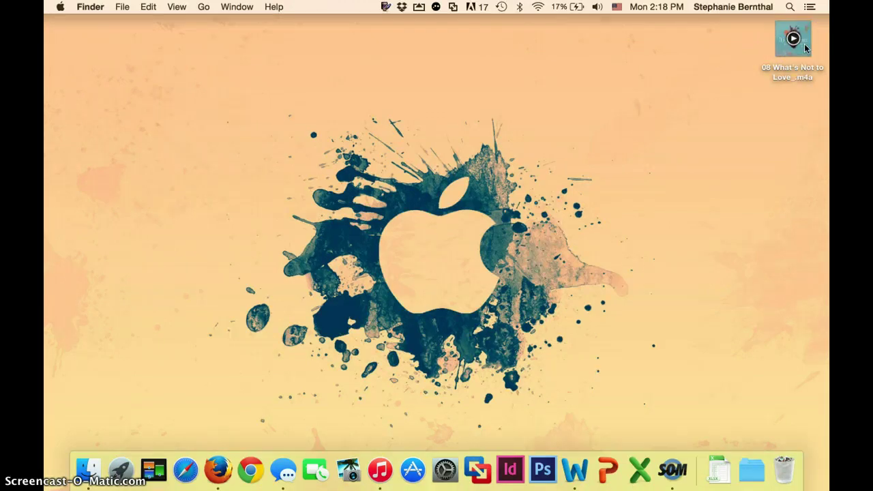
click(646, 144)
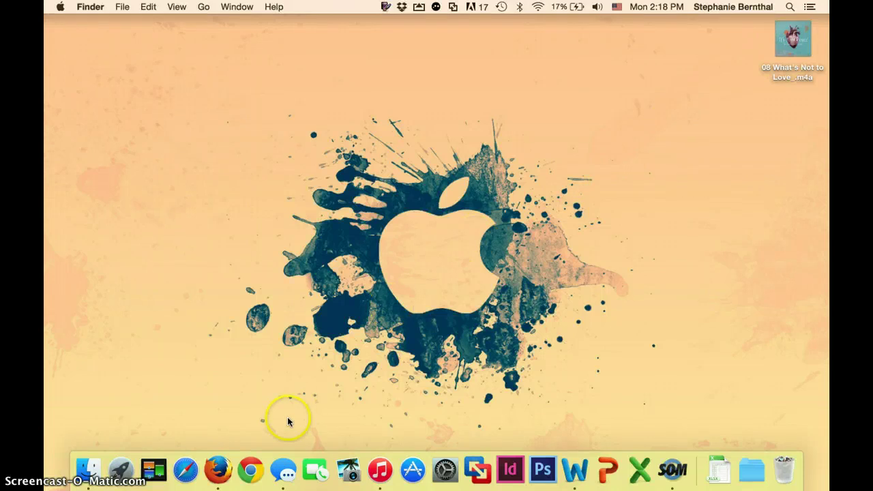
click(219, 468)
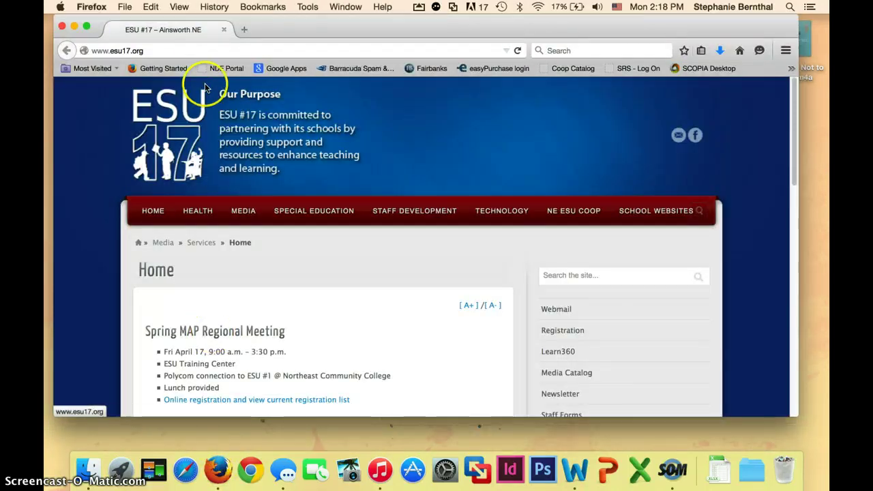
click(198, 51)
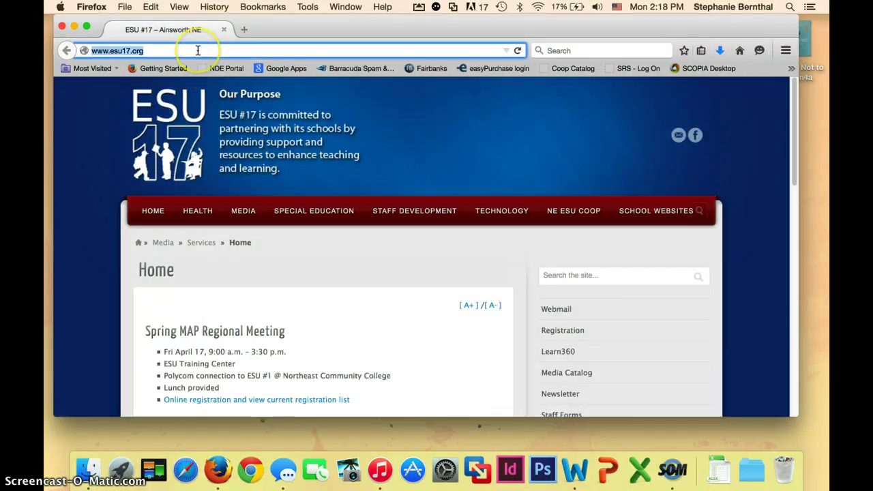
text(www.wevide.com/)
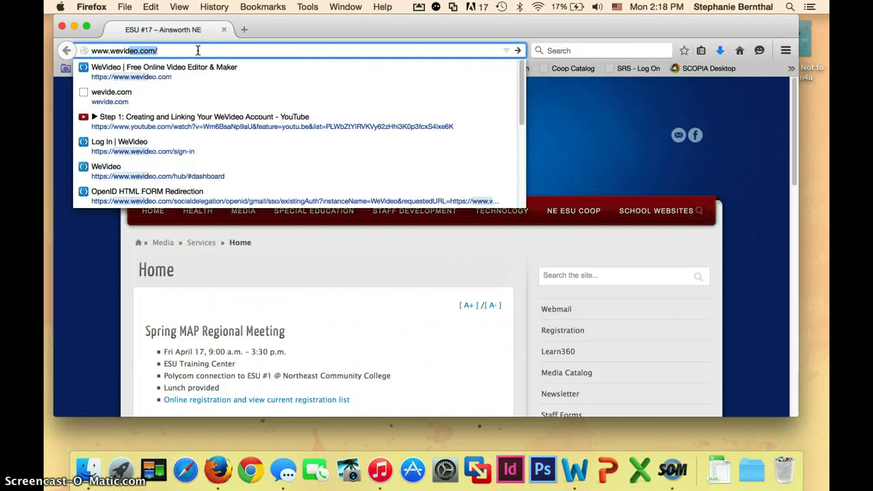
key(Return)
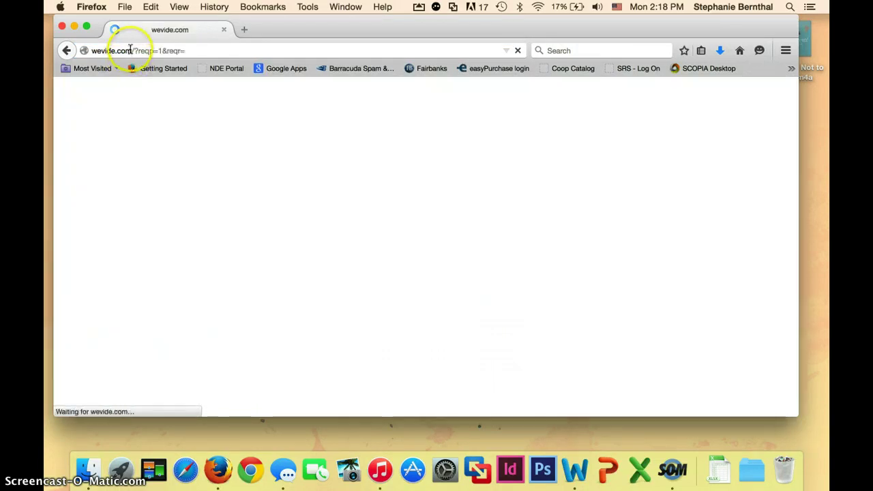
click(129, 50)
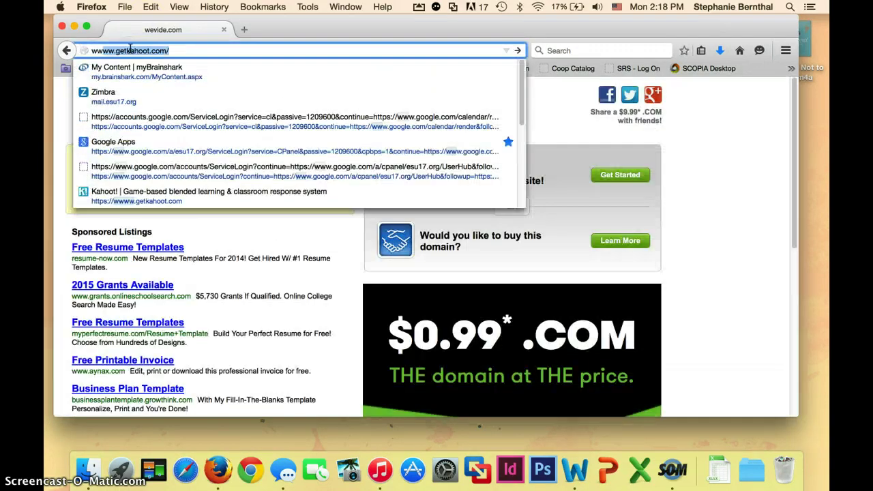
text(www.wevideo.com)
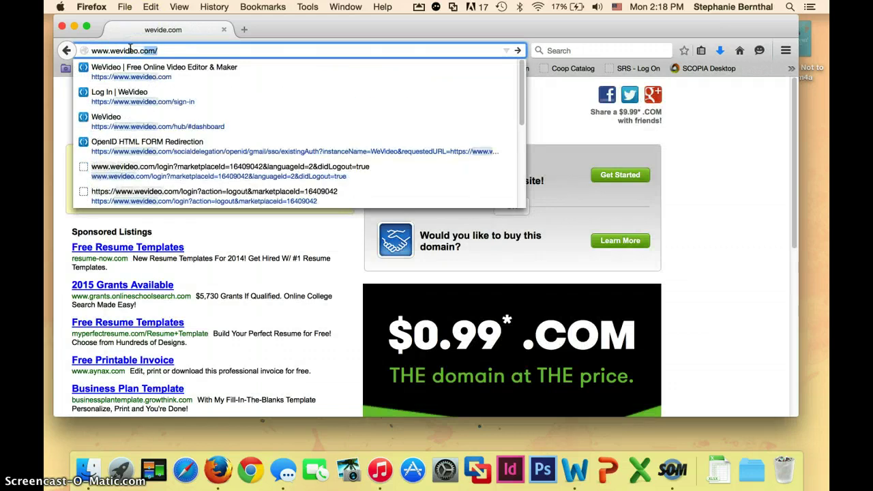
key(Return)
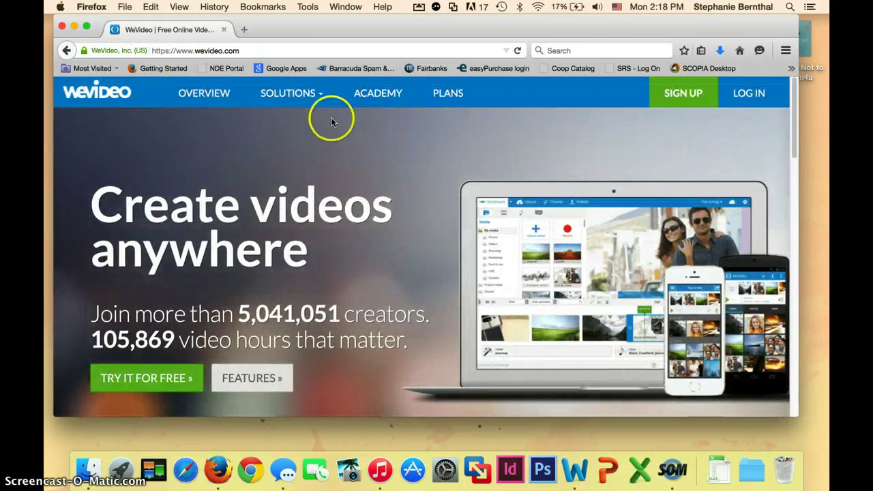
Log in to WeVideo through Google using the third listed Google account
click(743, 95)
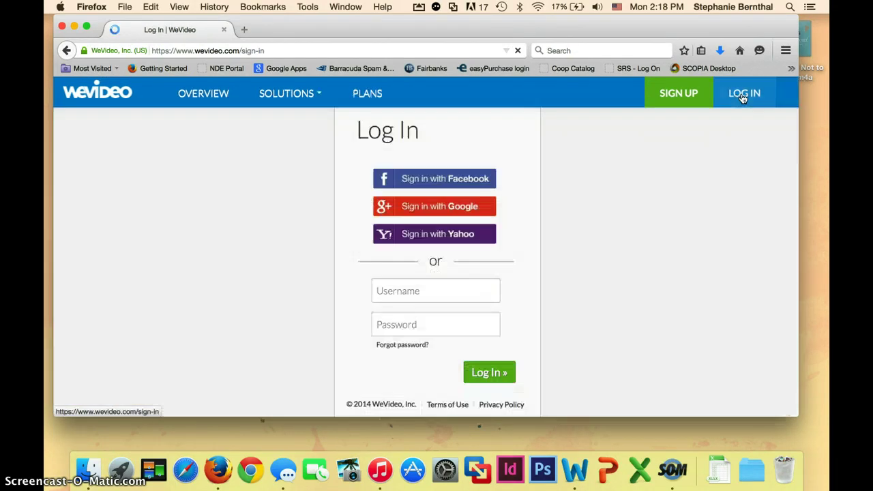
click(743, 95)
click(450, 211)
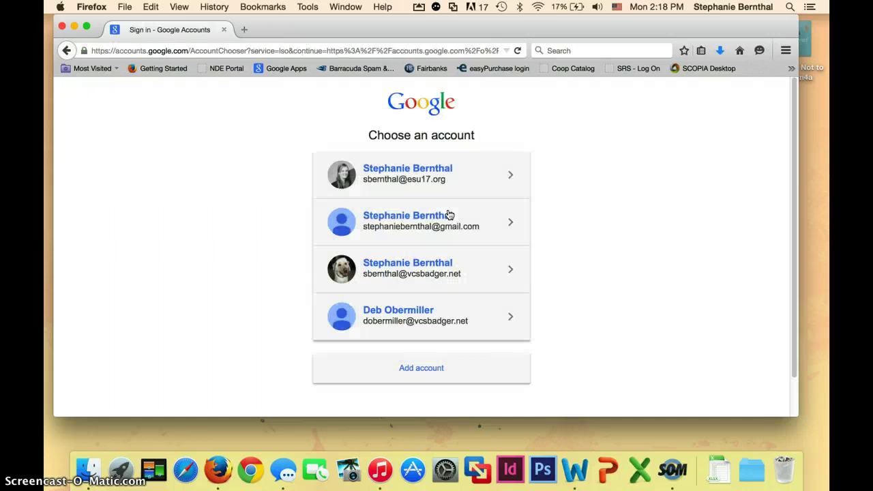
click(437, 269)
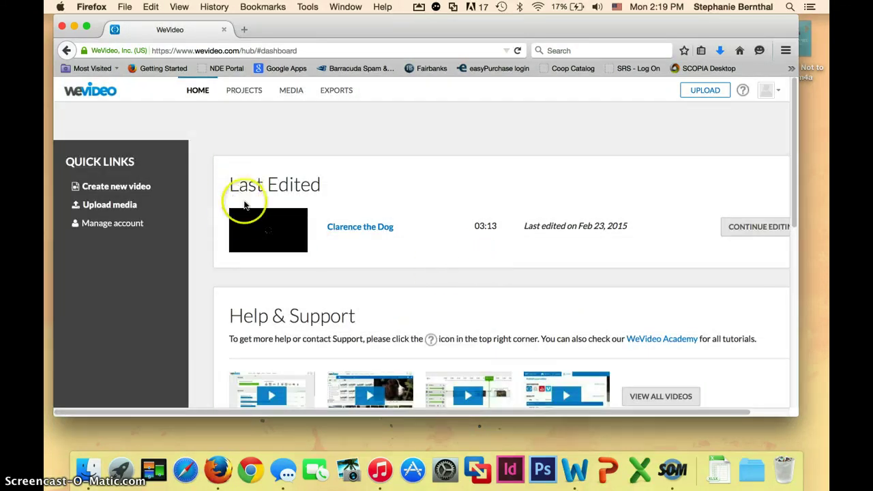
Continue editing the Clarence the Dog project and go to the editor's Upload page
click(746, 232)
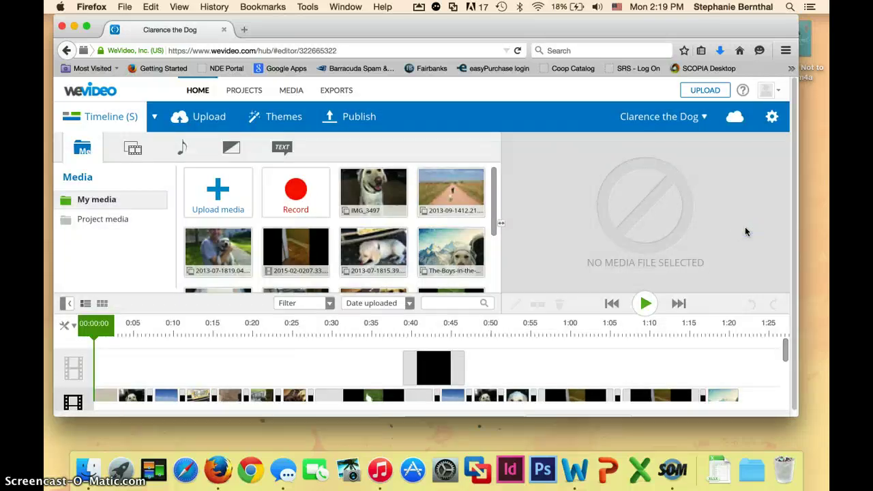
click(210, 123)
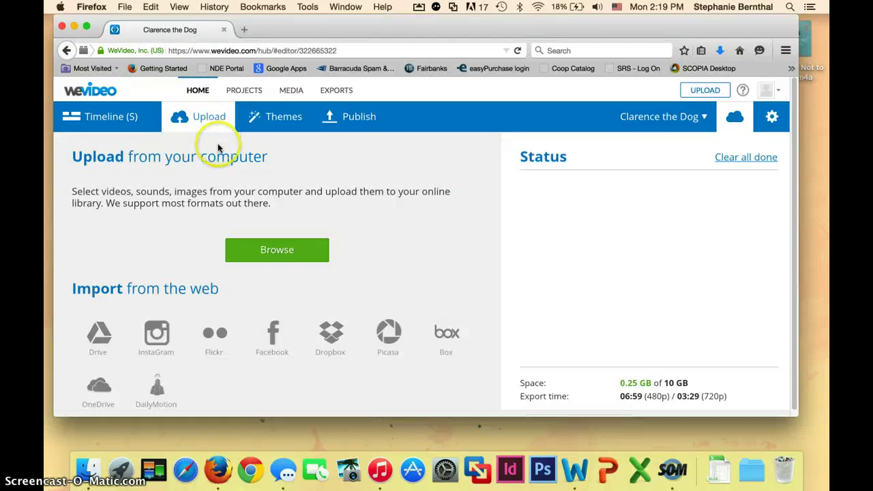
Browse to the Desktop and upload 08 What's Not to Love_.m4a into the project
click(292, 252)
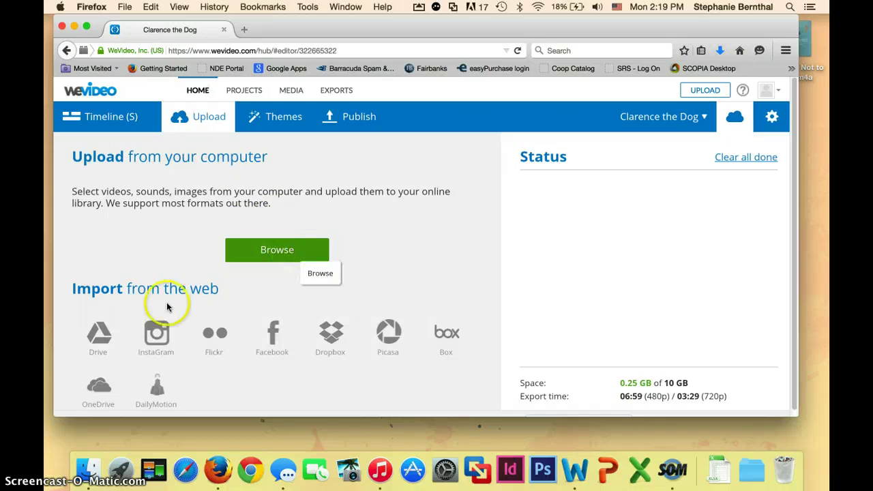
click(99, 333)
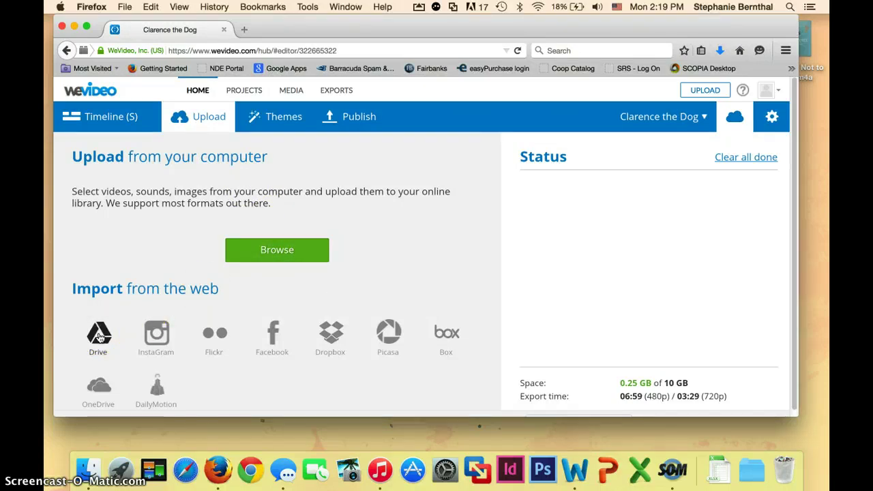
drag(99, 336, 240, 250)
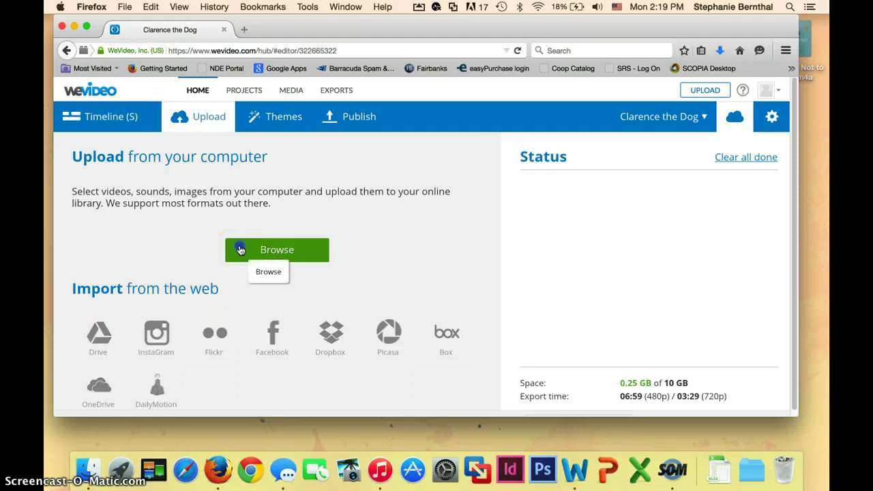
click(240, 251)
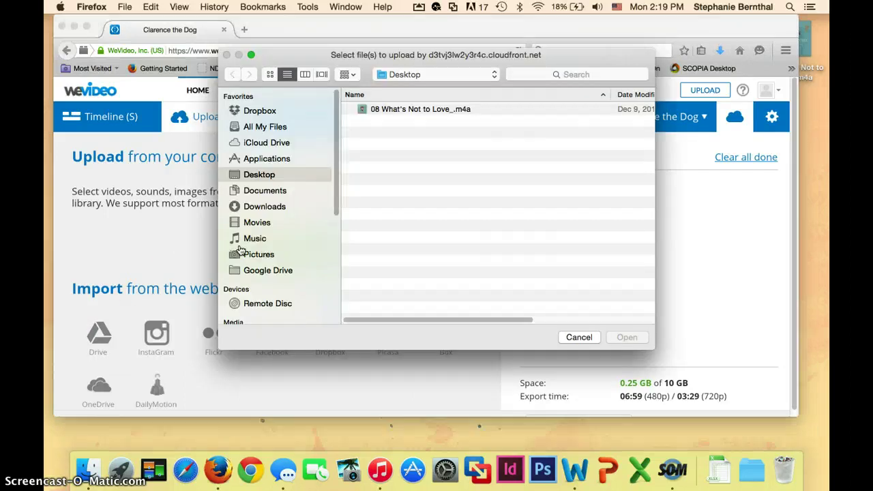
click(421, 109)
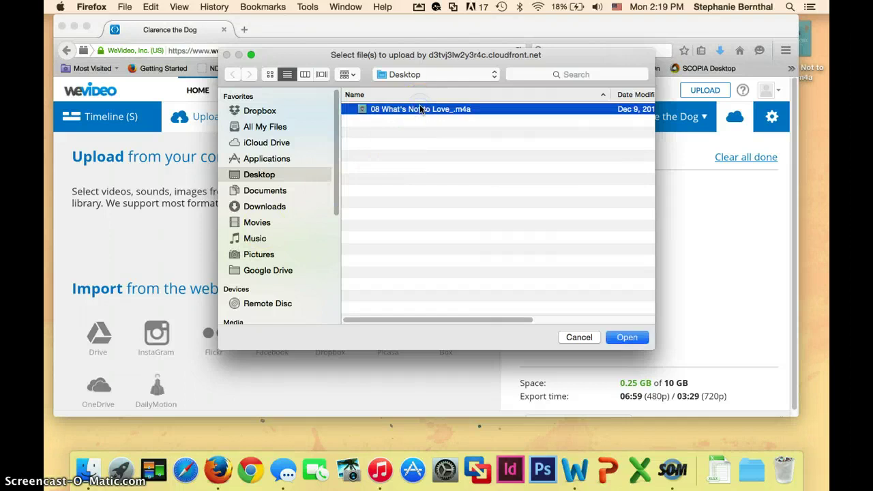
click(623, 337)
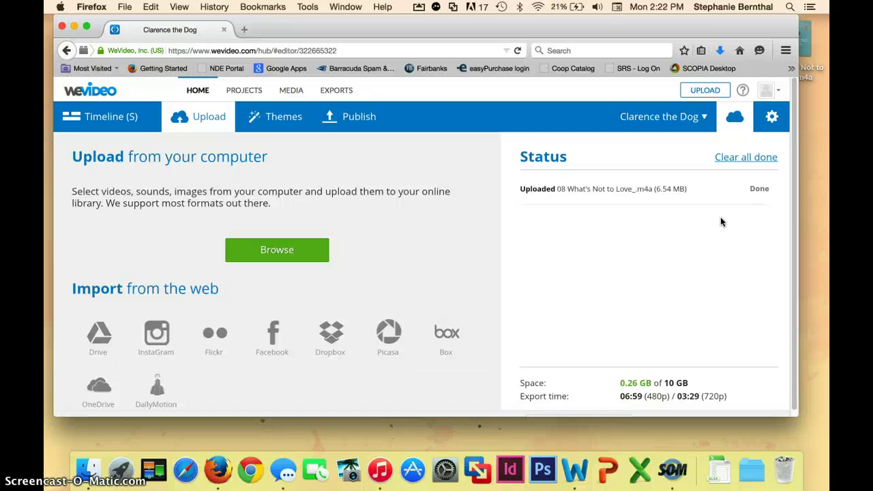
After the 08 What's Not to Love_.m4a upload completes, switch back to the Timeline view
click(534, 198)
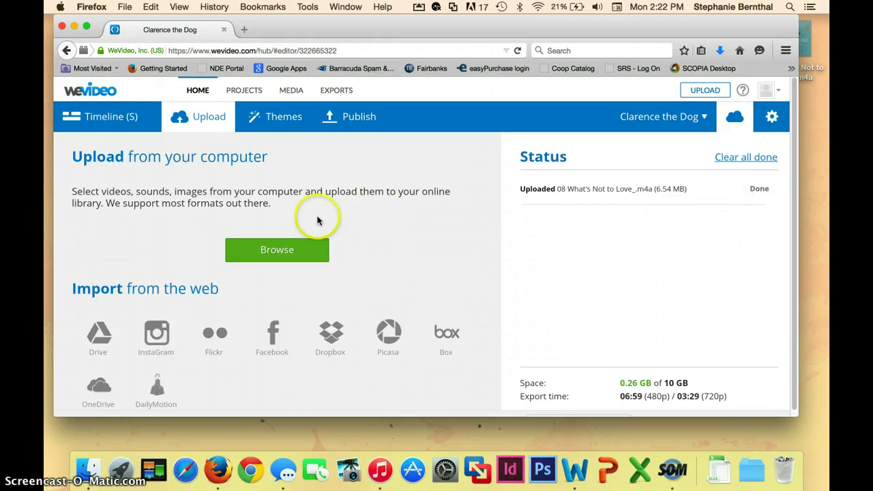
click(111, 120)
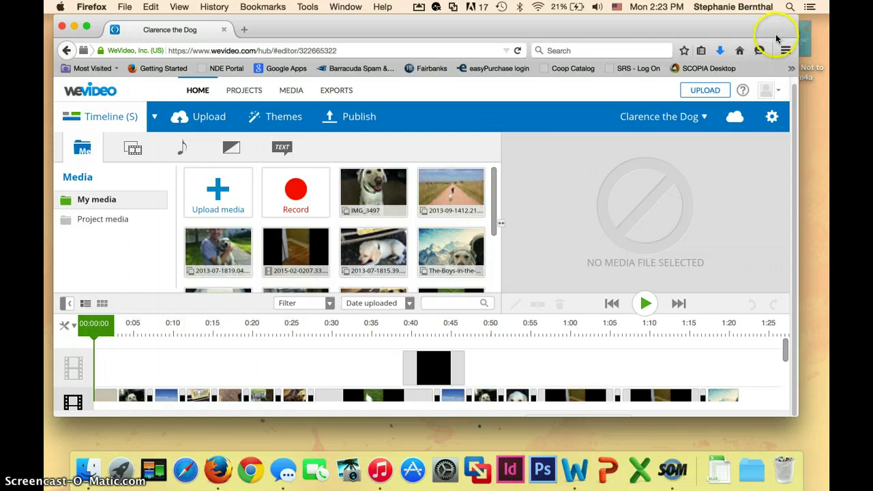
Enlarge the browser window and allow WeVideo to run in full screen
drag(794, 415, 817, 438)
click(791, 426)
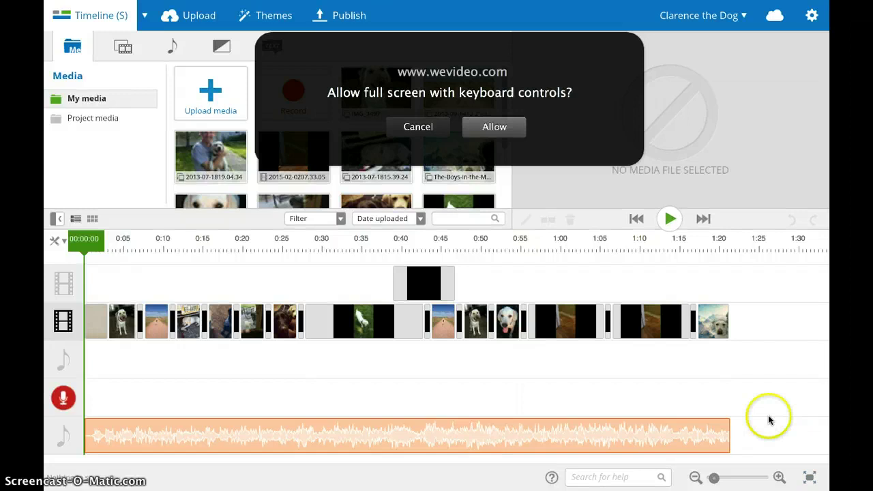
click(499, 127)
Delete the old audio clip from the bottom audio track of the timeline
click(322, 420)
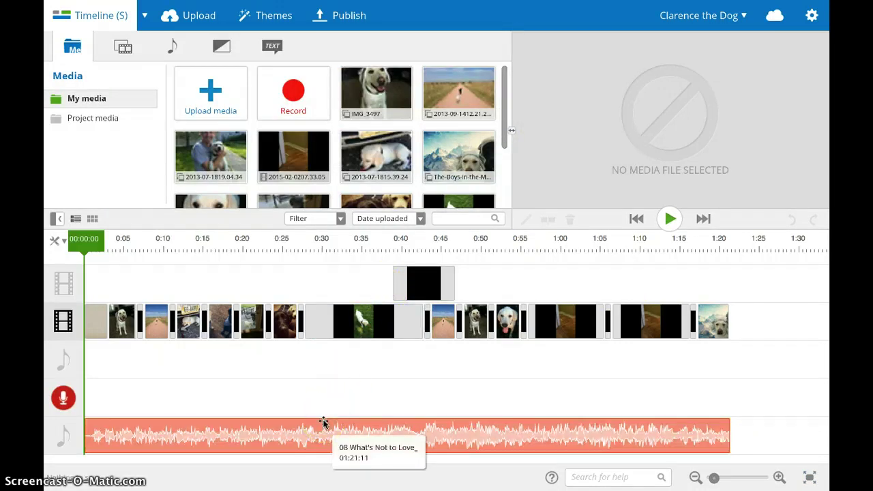
click(282, 376)
click(211, 436)
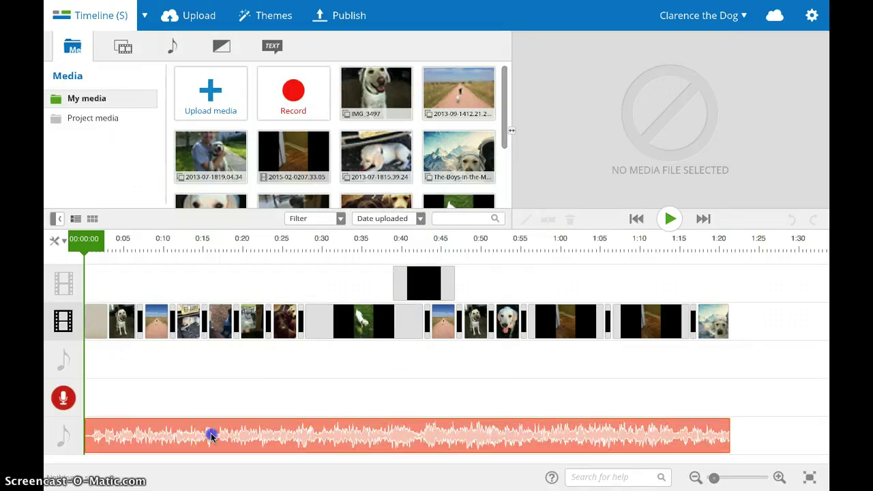
click(211, 437)
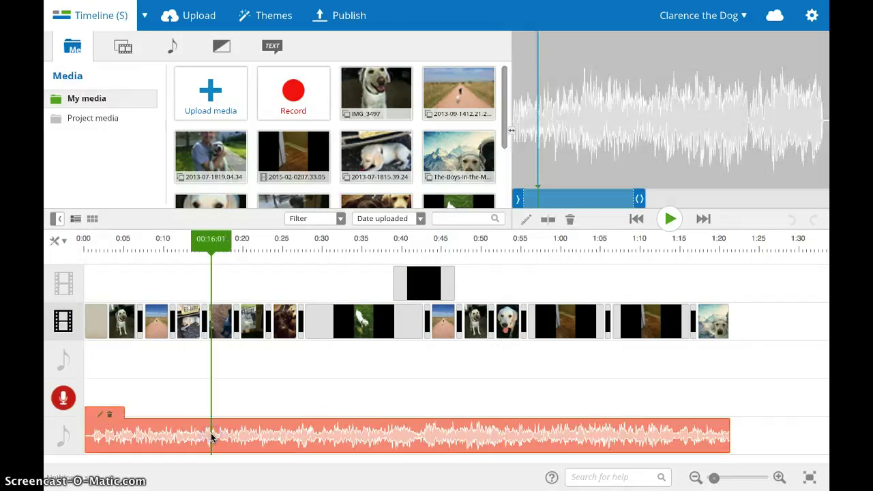
click(111, 418)
Drag the uploaded 08 What's Not to Love_ song onto the bottom audio track at 0:00
click(113, 418)
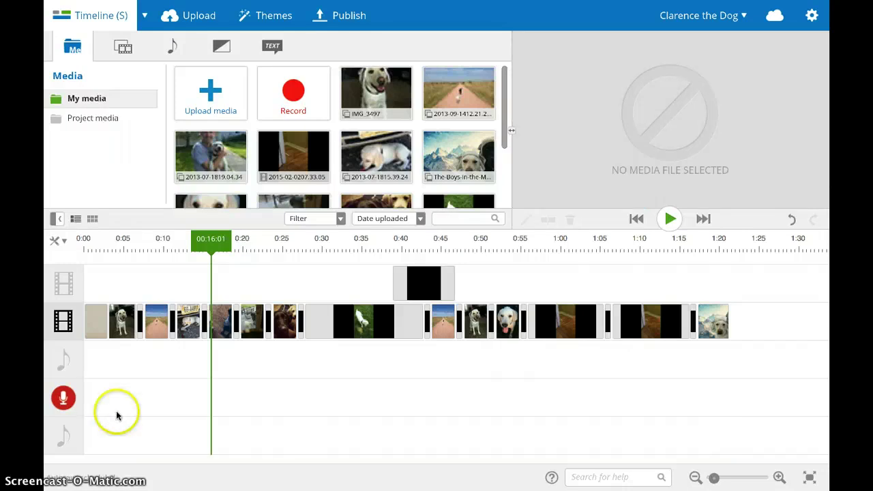
mouse_move(365, 154)
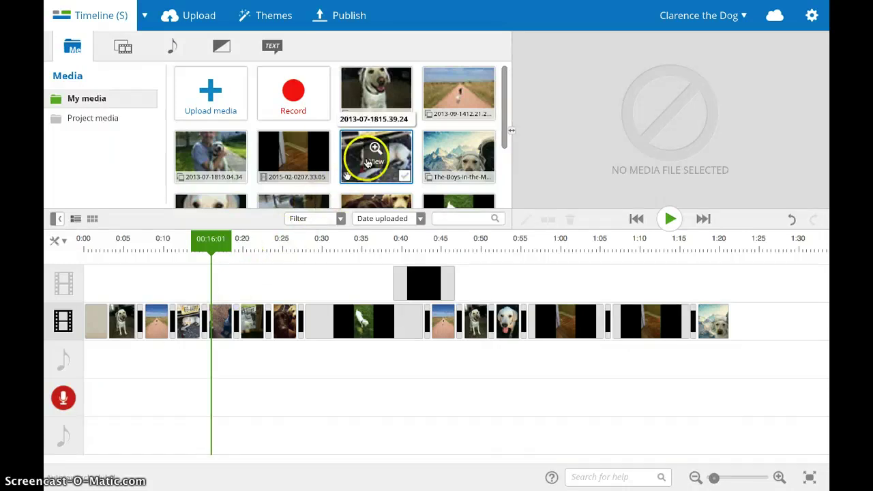
scroll(400, 147, down, 2)
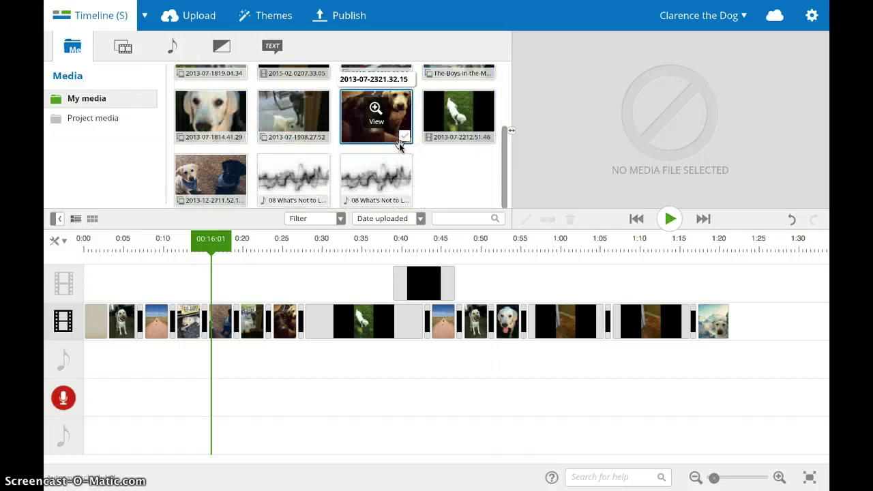
scroll(401, 146, up, 3)
scroll(401, 147, down, 3)
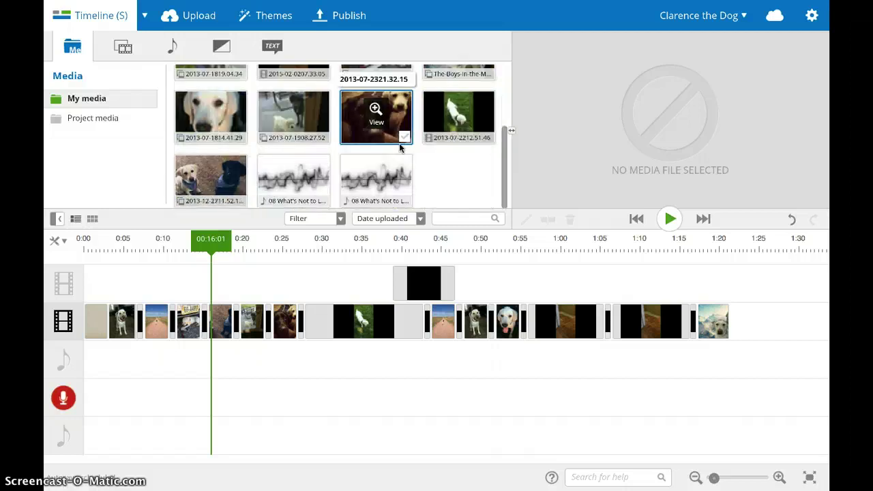
mouse_move(377, 172)
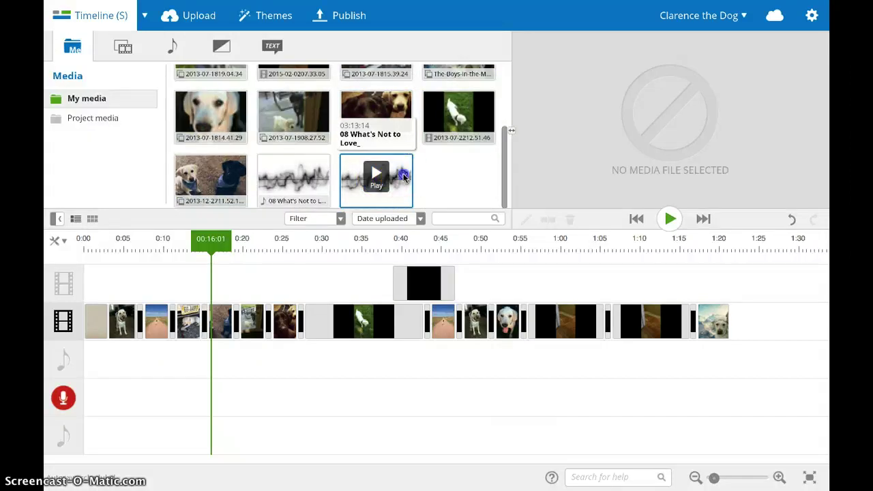
drag(403, 176, 115, 435)
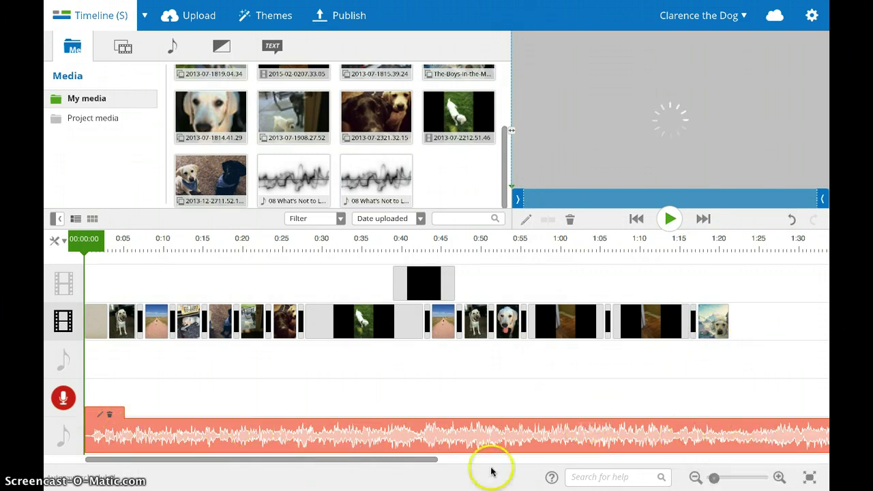
Trim the song's end to 01:21:05 so it finishes with the last video clip
drag(429, 461, 824, 452)
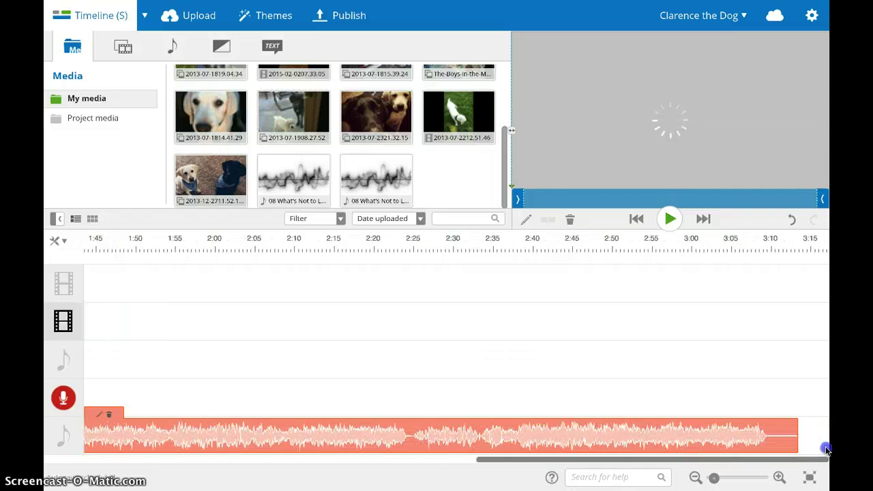
click(788, 435)
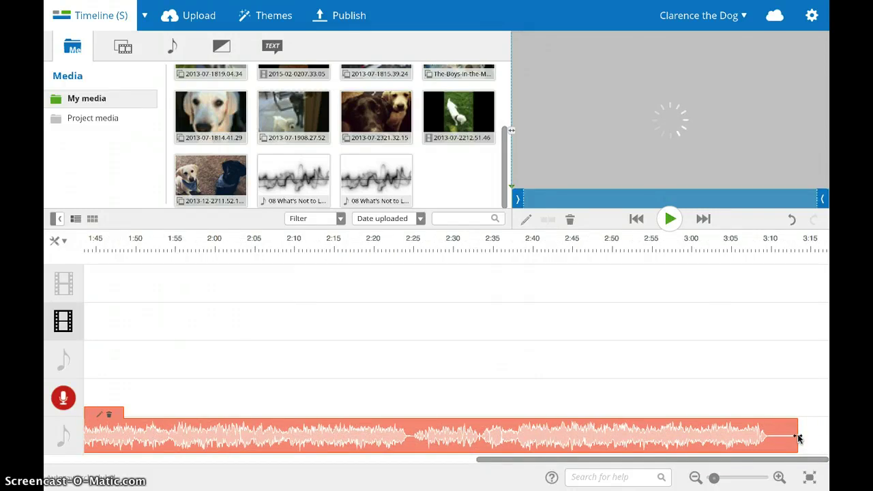
mouse_move(800, 439)
mouse_down()
mouse_move(297, 423)
mouse_move(154, 396)
mouse_up()
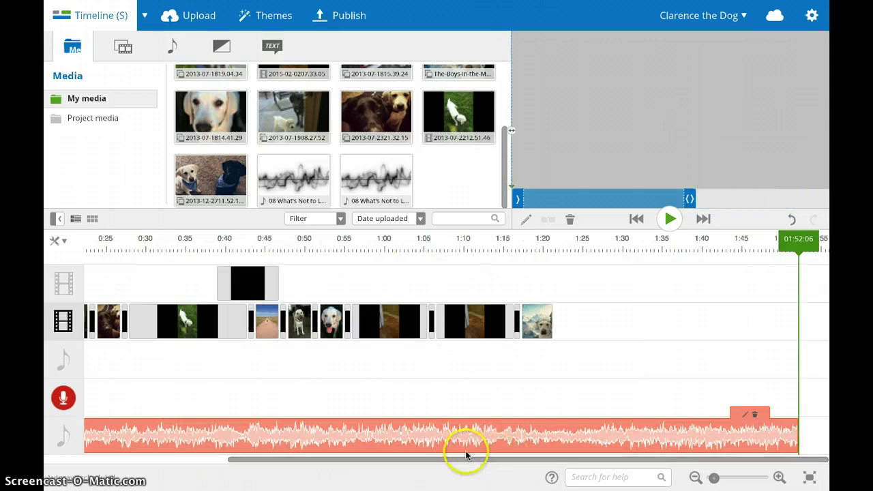
drag(467, 455, 400, 457)
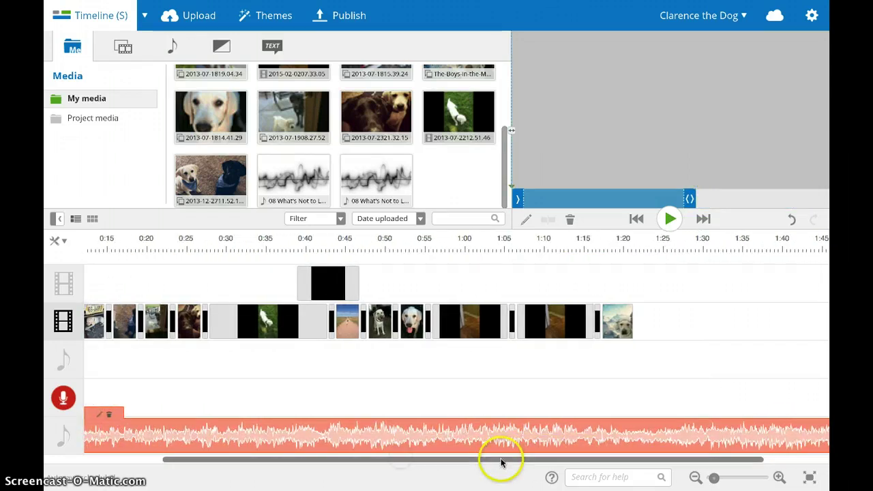
drag(502, 463, 577, 464)
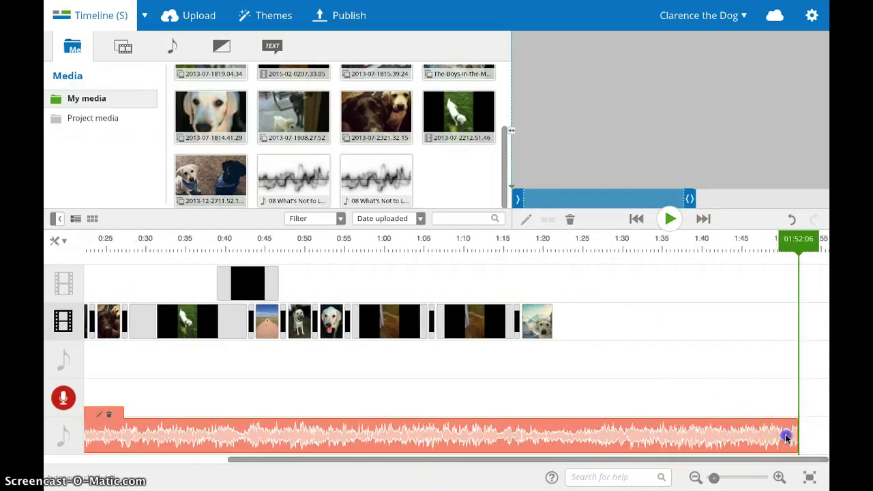
drag(797, 437, 551, 433)
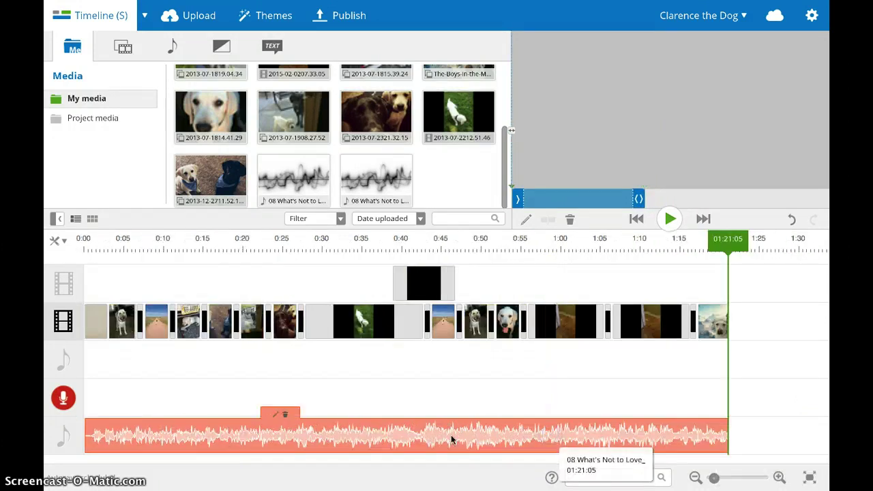